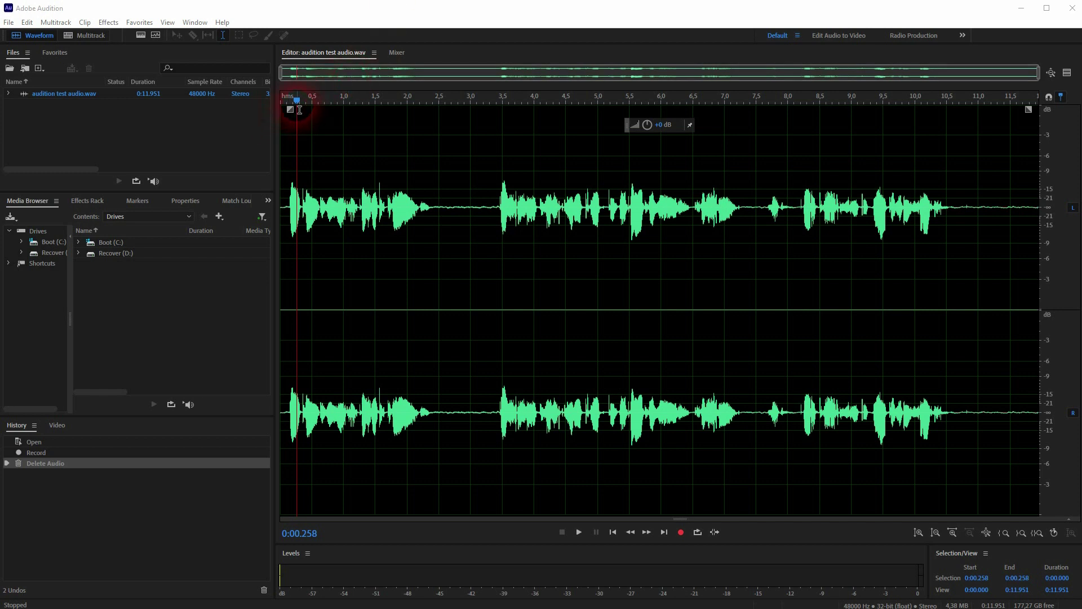
Step: Play 'audition test audio.wav' through from the start until it returns to 0:00.000
key(space)
key(space)
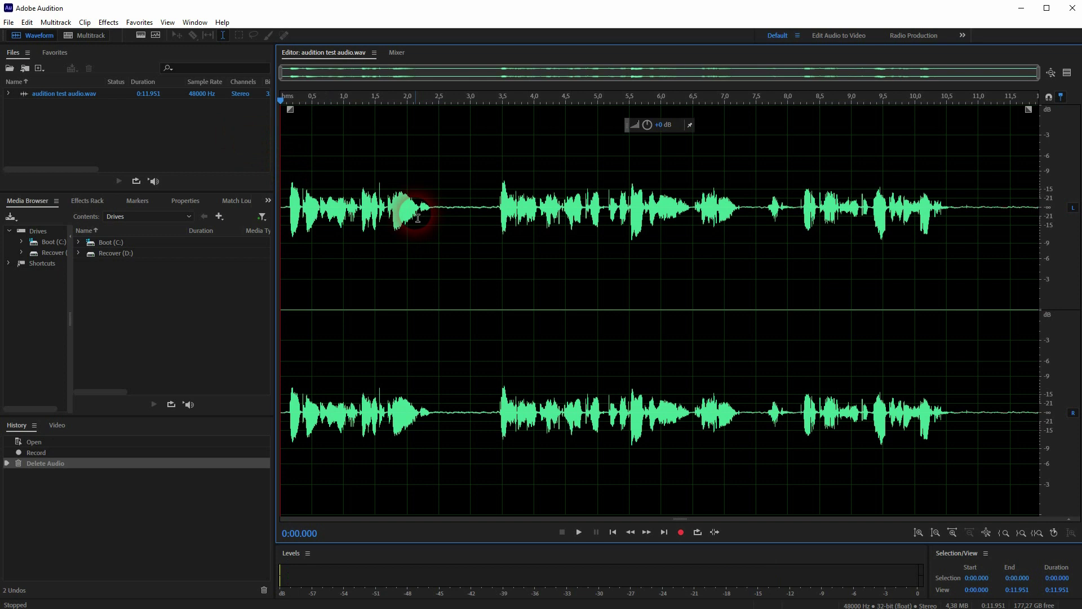
Step: Play the voice clip again and stop it at about 0:11.008
key(space)
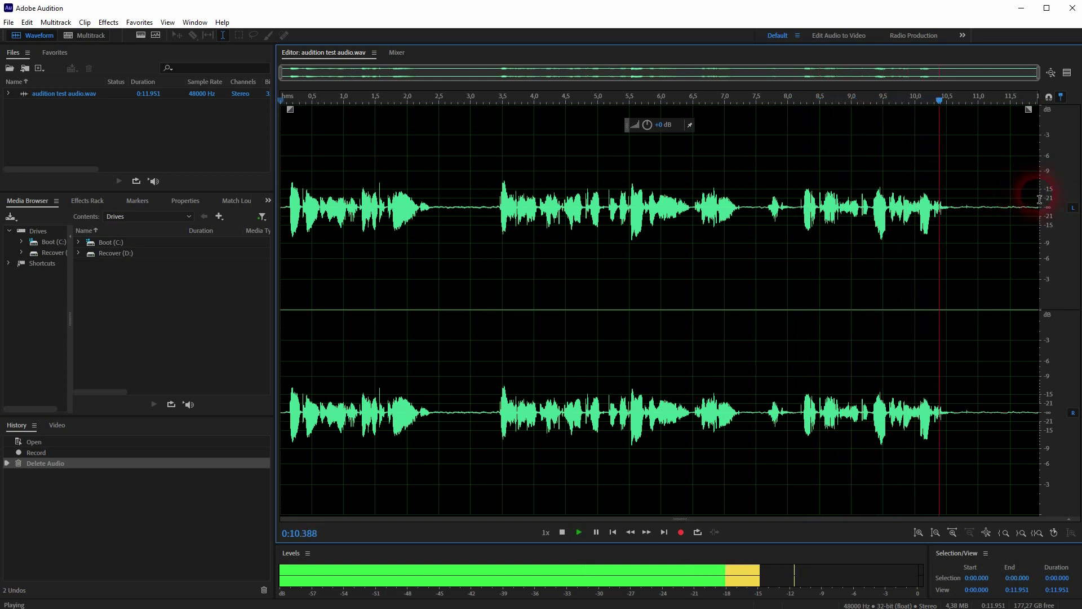
key(space)
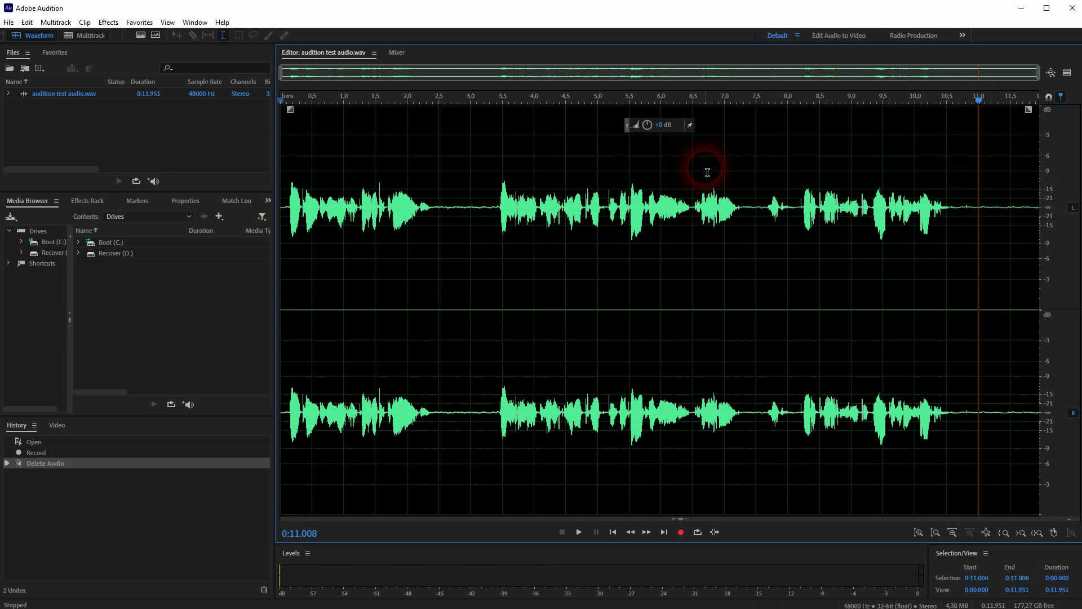
Step: From 0:05.540, boost the clip to +7.2 dB with the volume HUD, then lower it by -3.9 dB
click(632, 286)
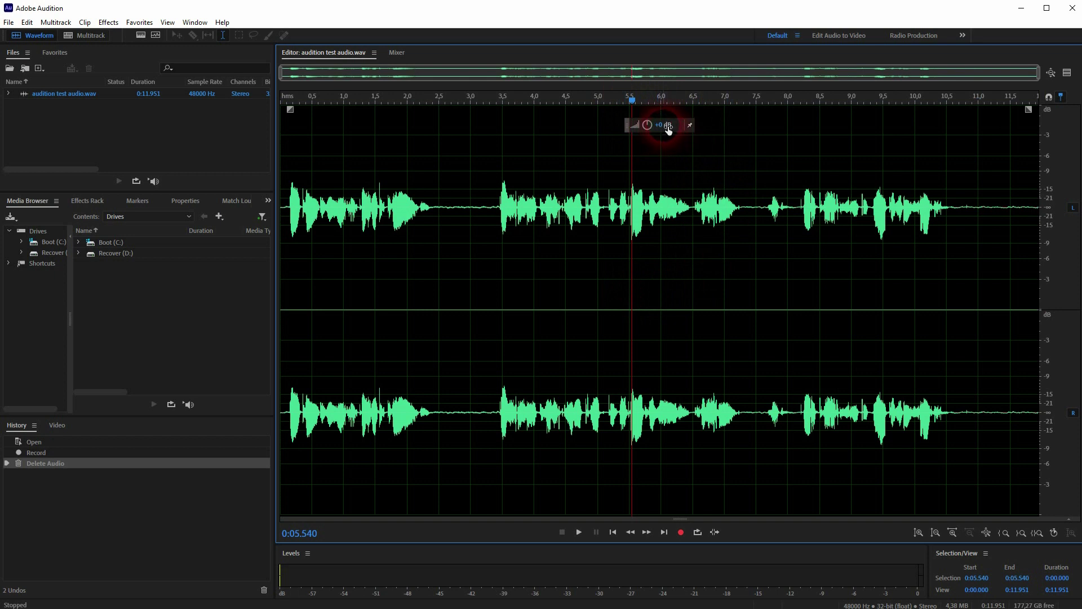
drag(664, 127, 678, 126)
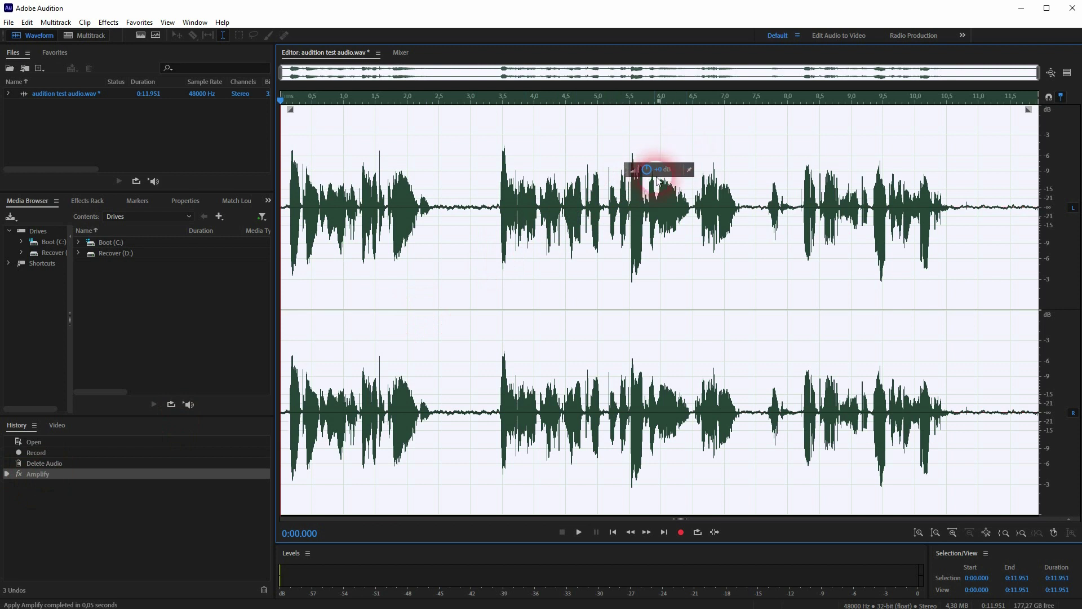
drag(657, 169, 657, 176)
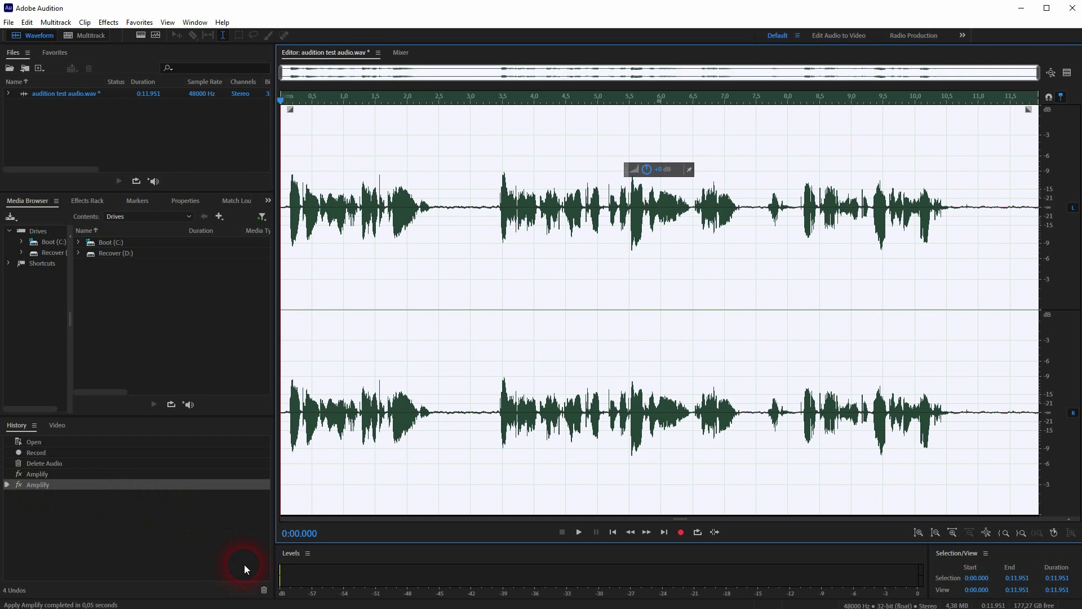
Step: Delete both Amplify steps from History, restoring the clip's original level
click(264, 590)
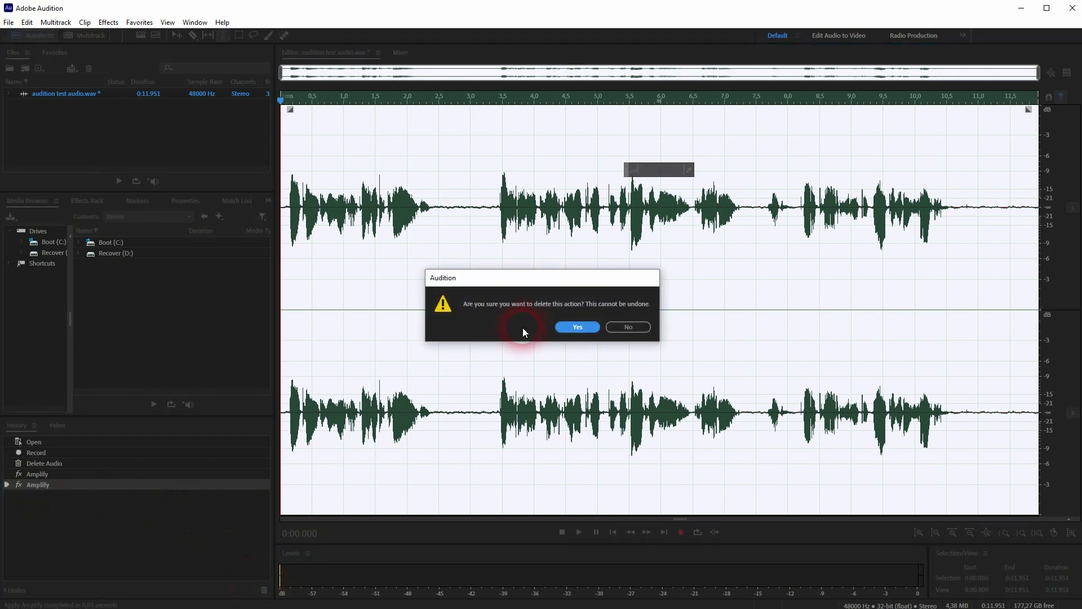
click(578, 326)
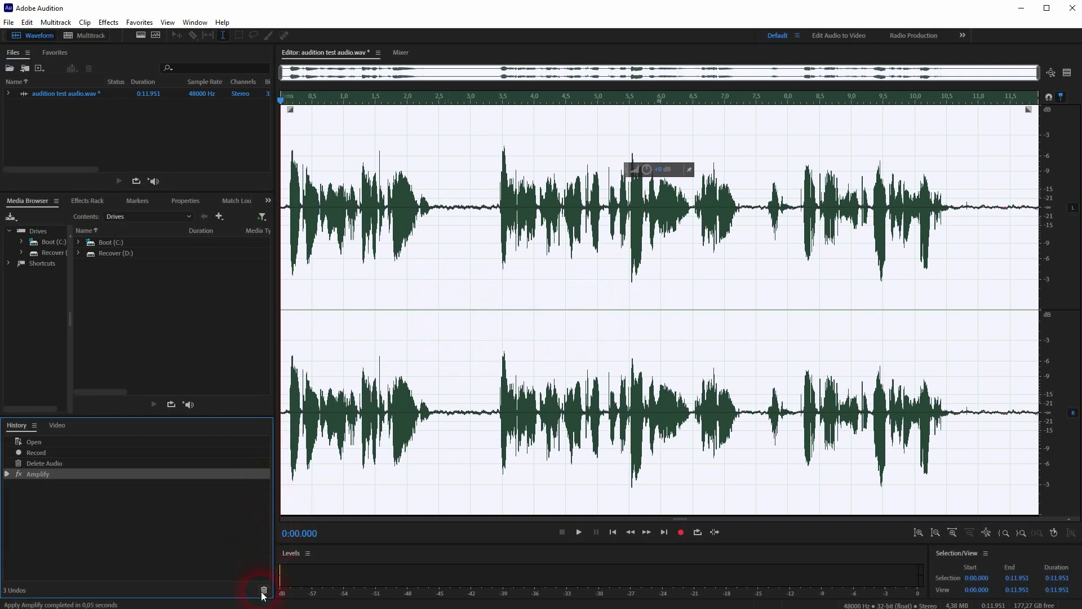
click(264, 589)
click(576, 327)
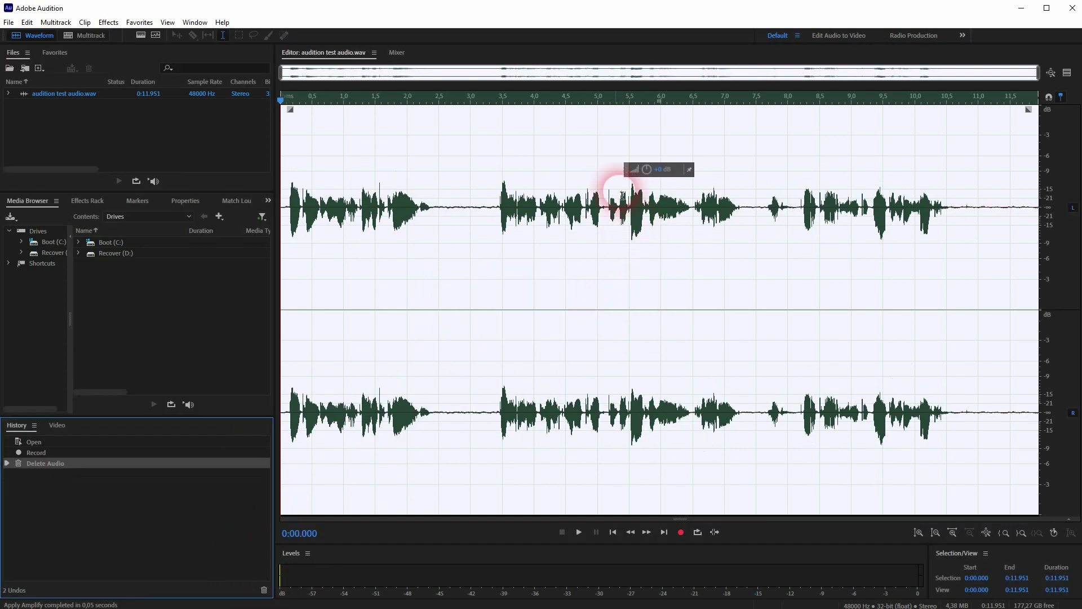
Step: Apply the Amplify effect with a linked gain of 7.36 dB to the stereo clip
click(108, 22)
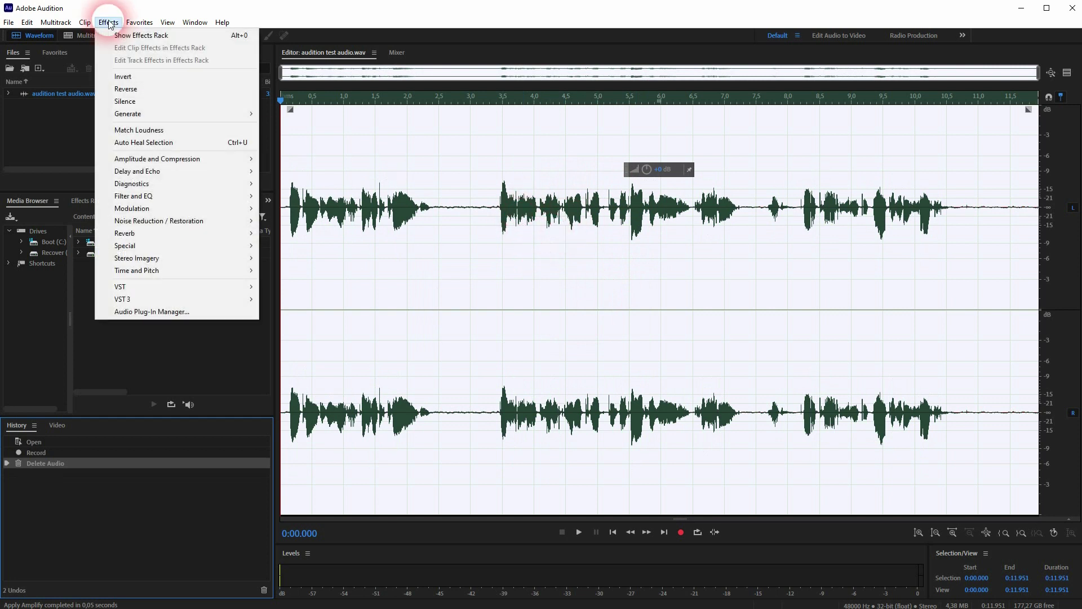
mouse_move(226, 159)
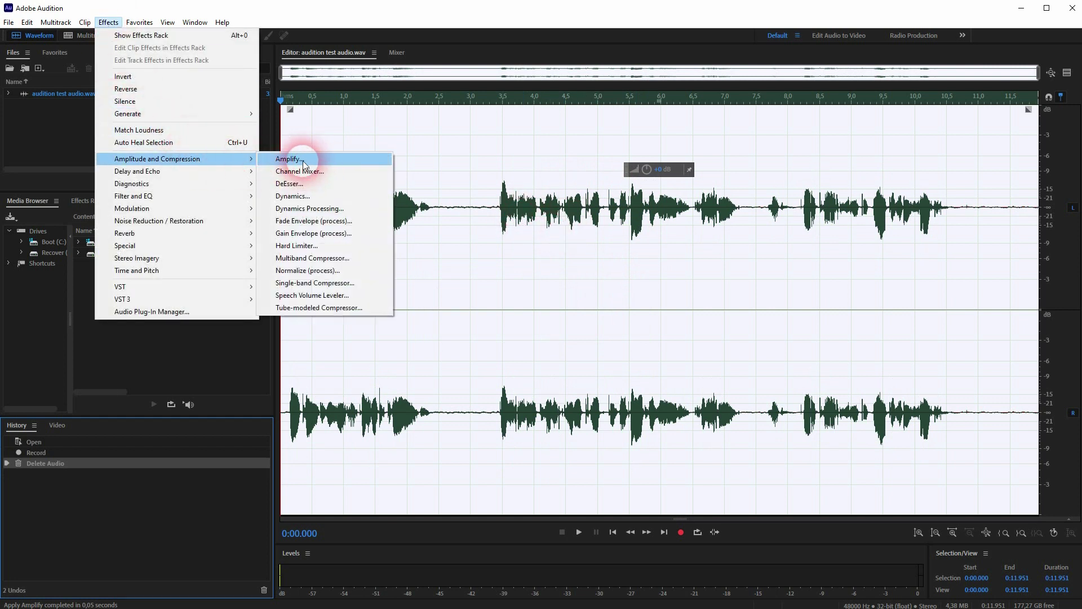
click(285, 160)
drag(230, 212, 248, 164)
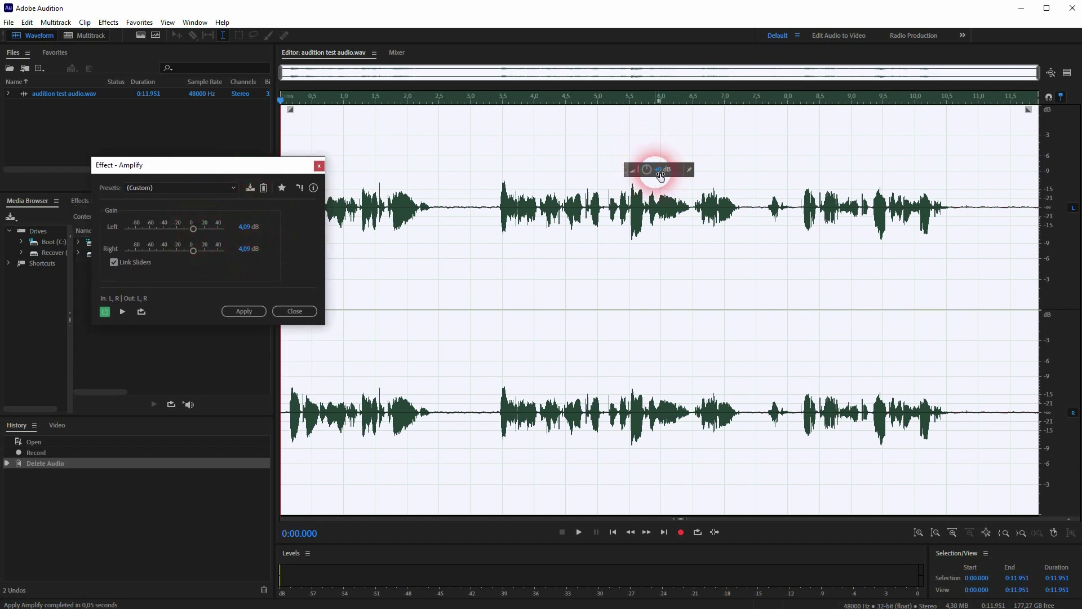
drag(204, 233, 198, 234)
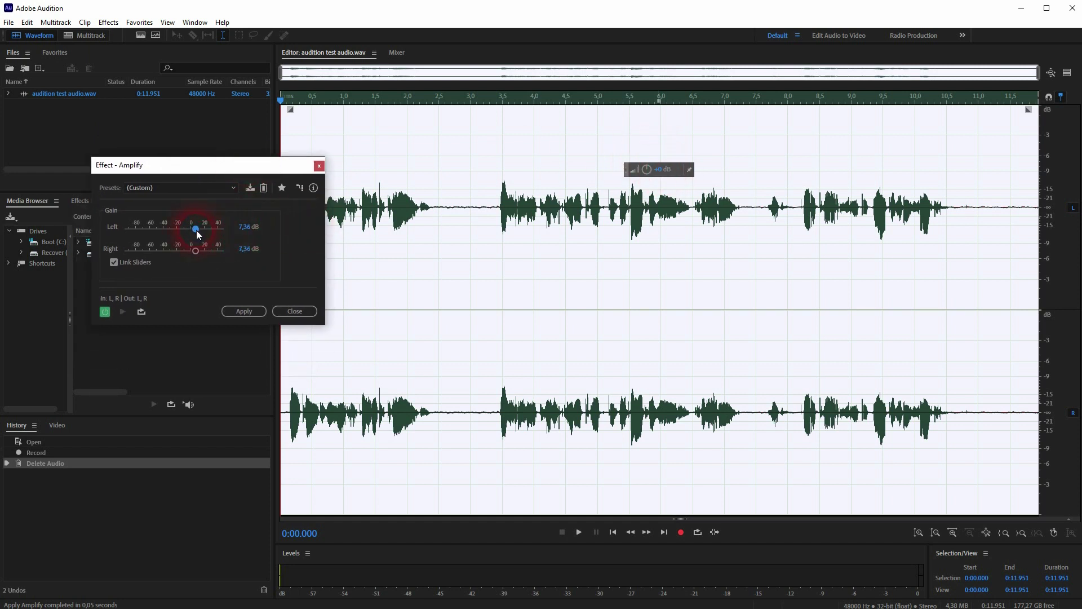
click(238, 313)
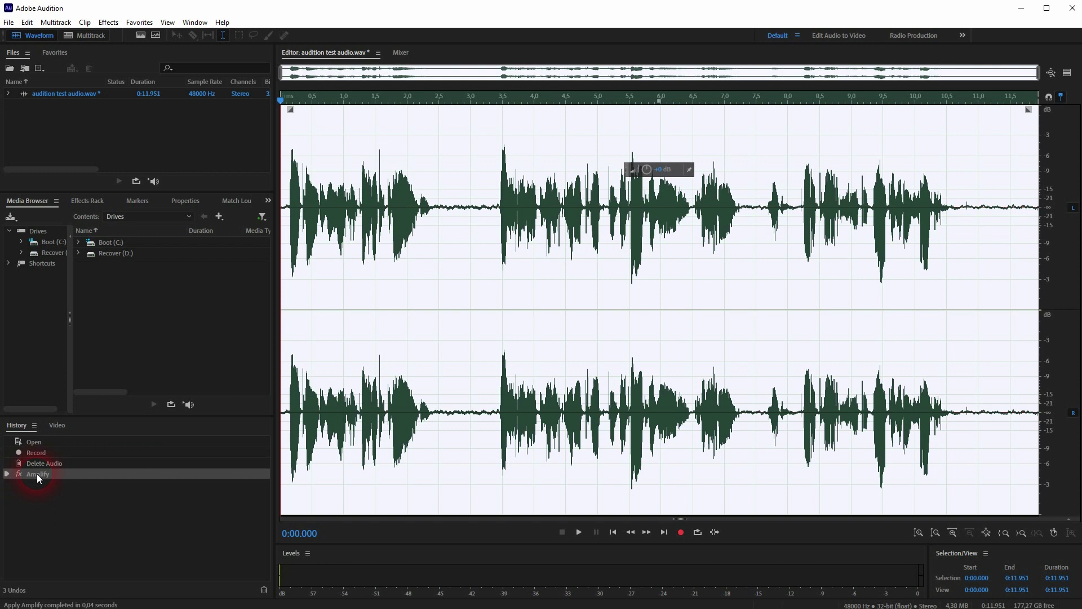
Step: Delete the 7.36 dB Amplify step from History and reopen the Amplify effect
click(264, 589)
click(577, 327)
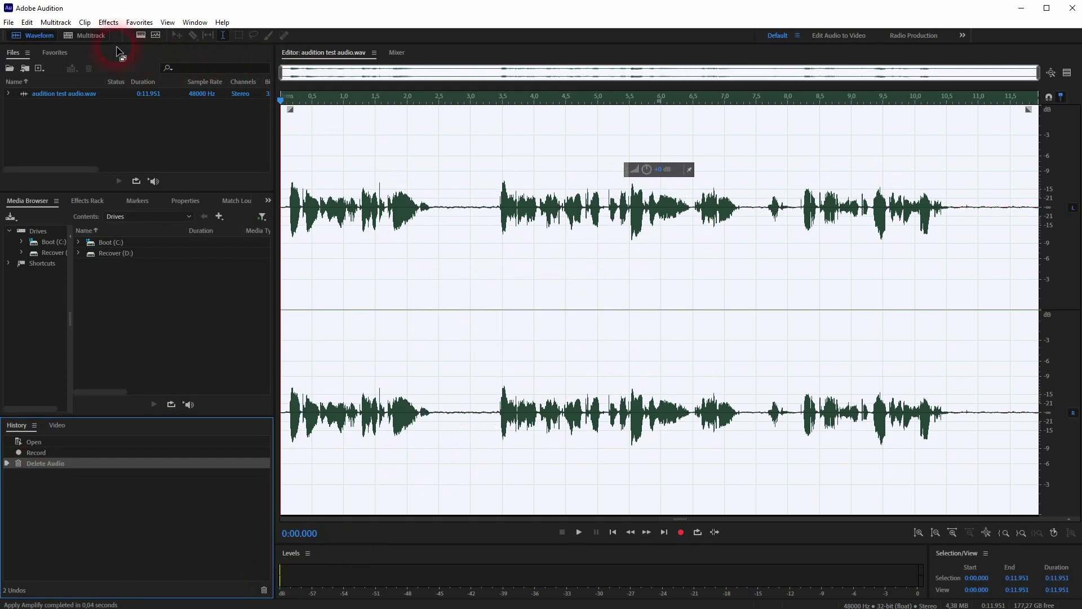
click(108, 22)
mouse_move(215, 163)
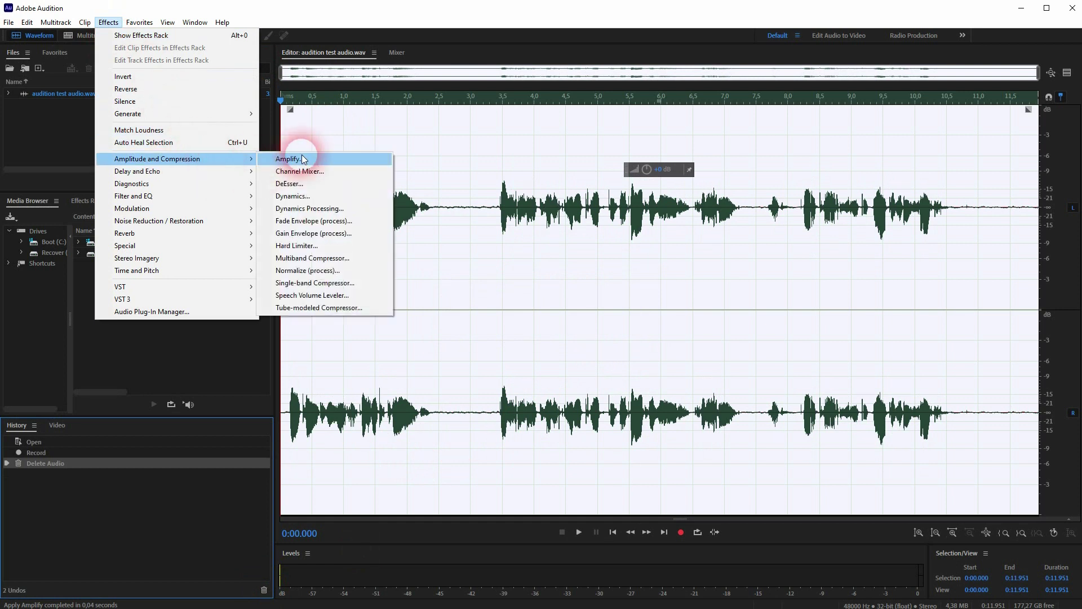
click(288, 158)
Step: Try the +3dB Boost and +6dB Boost presets, then close Amplify without applying
click(233, 188)
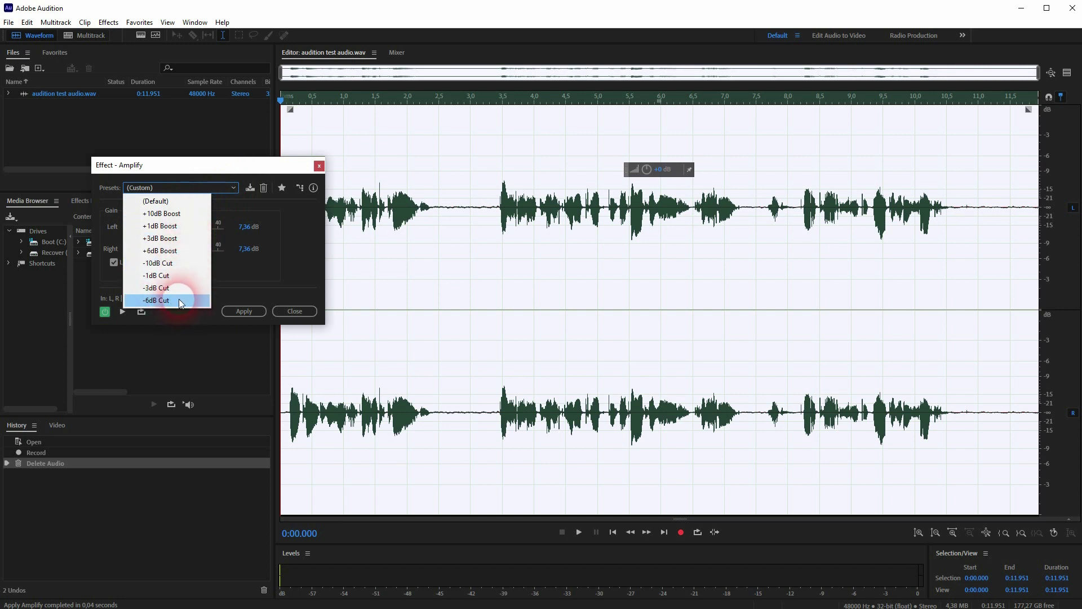
click(189, 244)
click(205, 186)
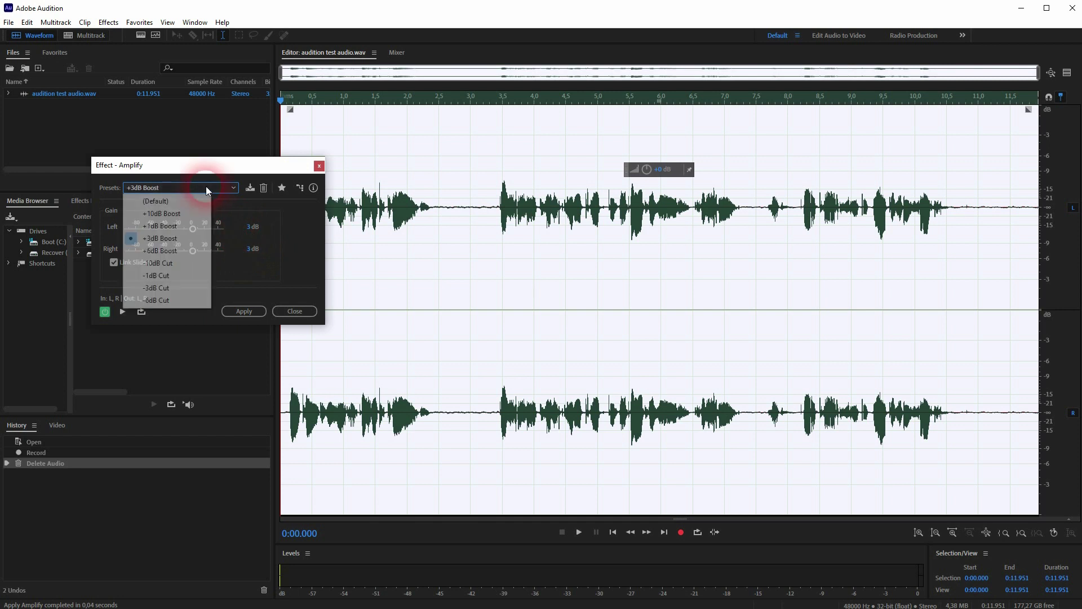
click(183, 249)
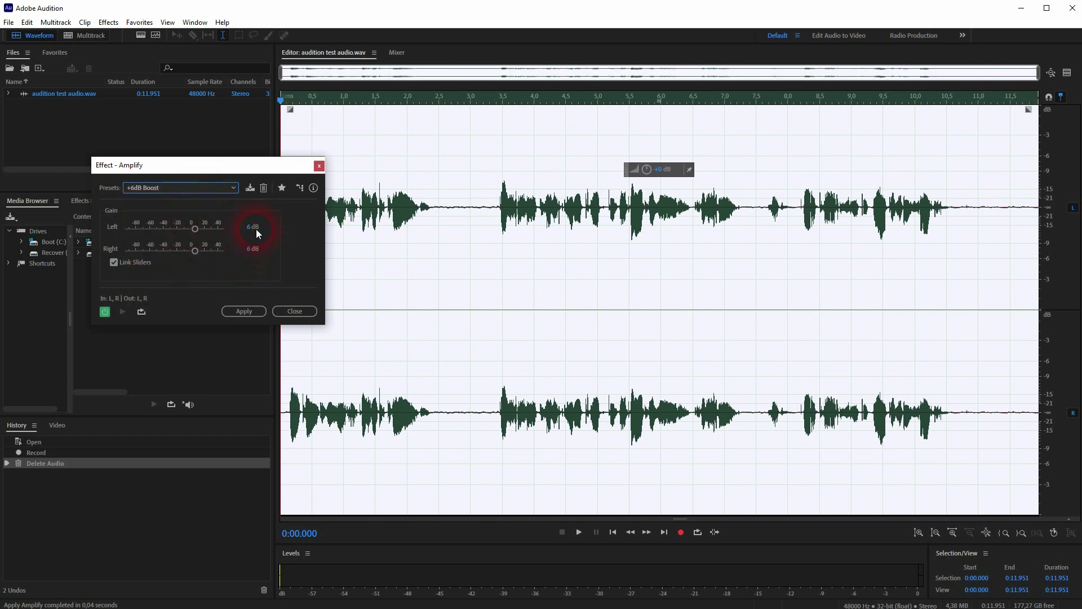
click(297, 312)
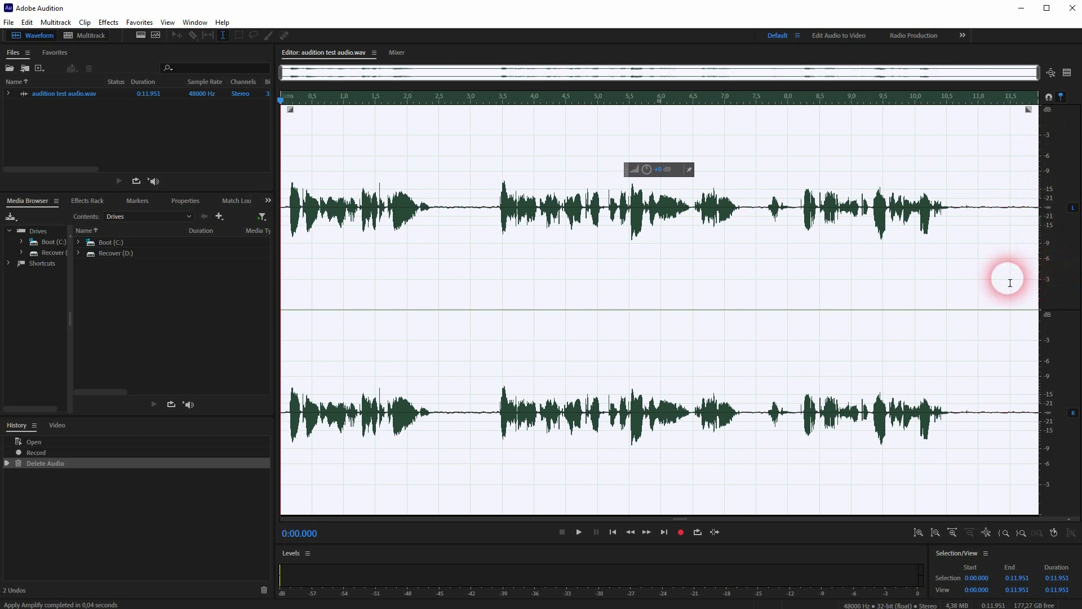
Step: Apply the Normalize to -3 dB favorite to the clip, then reopen Favorites
click(143, 25)
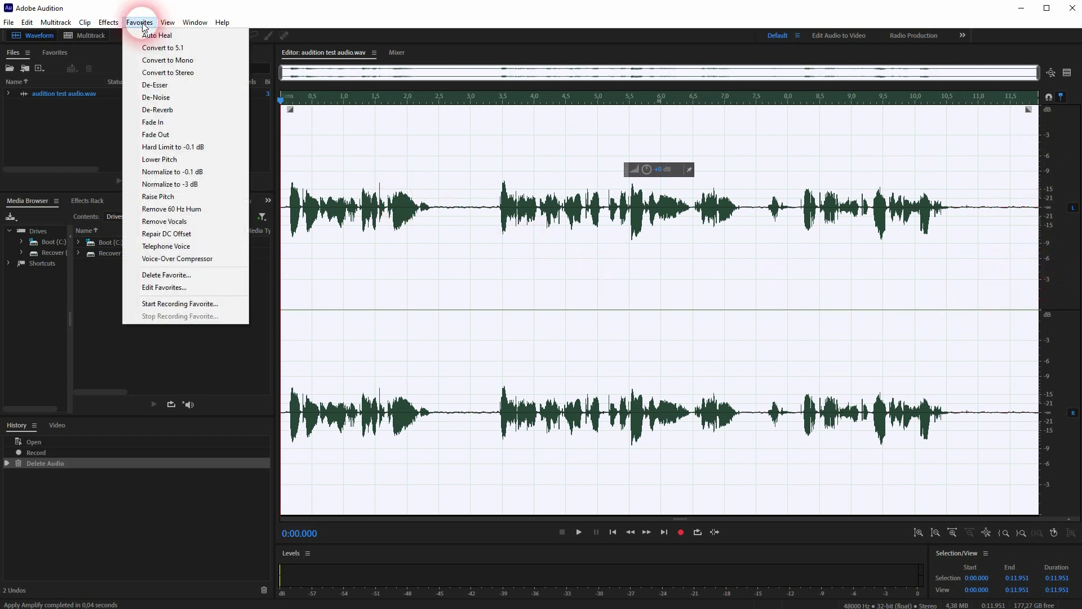
click(216, 184)
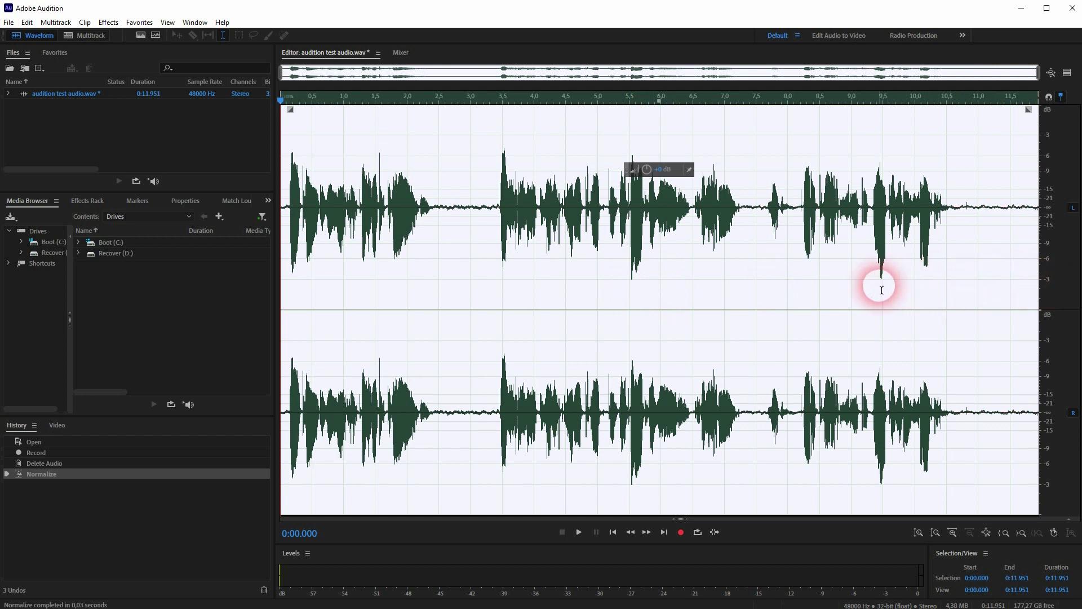
click(139, 22)
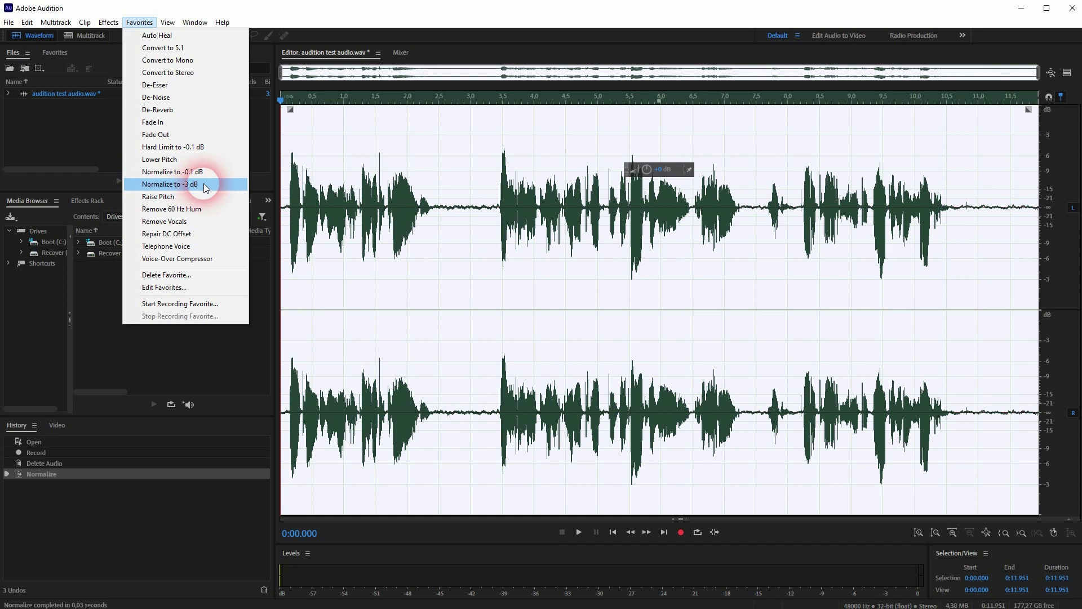
Step: Play the normalized clip from 0:00 and stop it at about 0:11.166
click(606, 184)
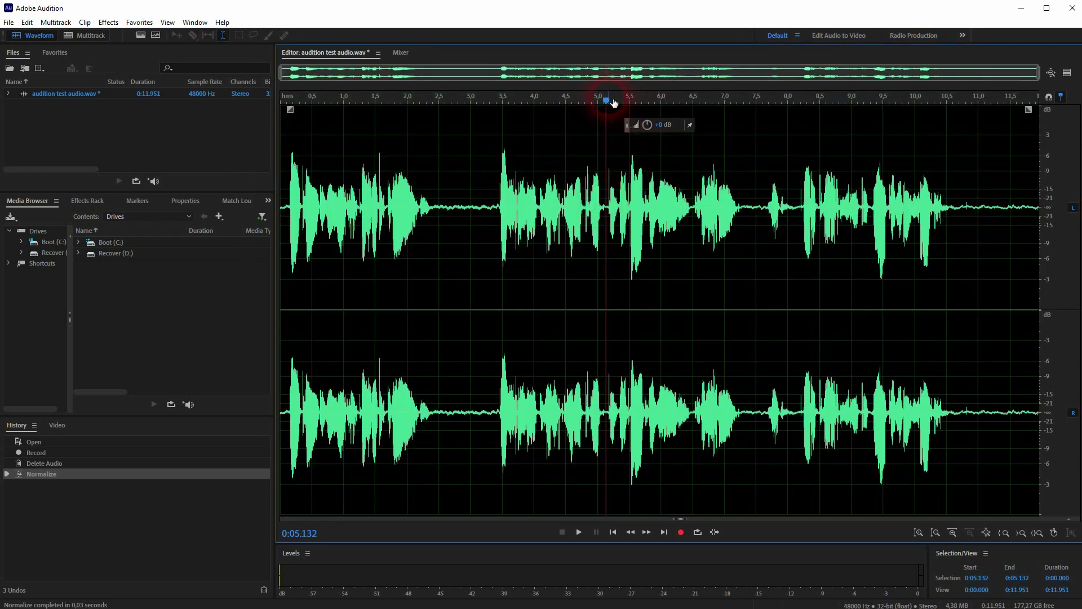
drag(614, 102, 266, 164)
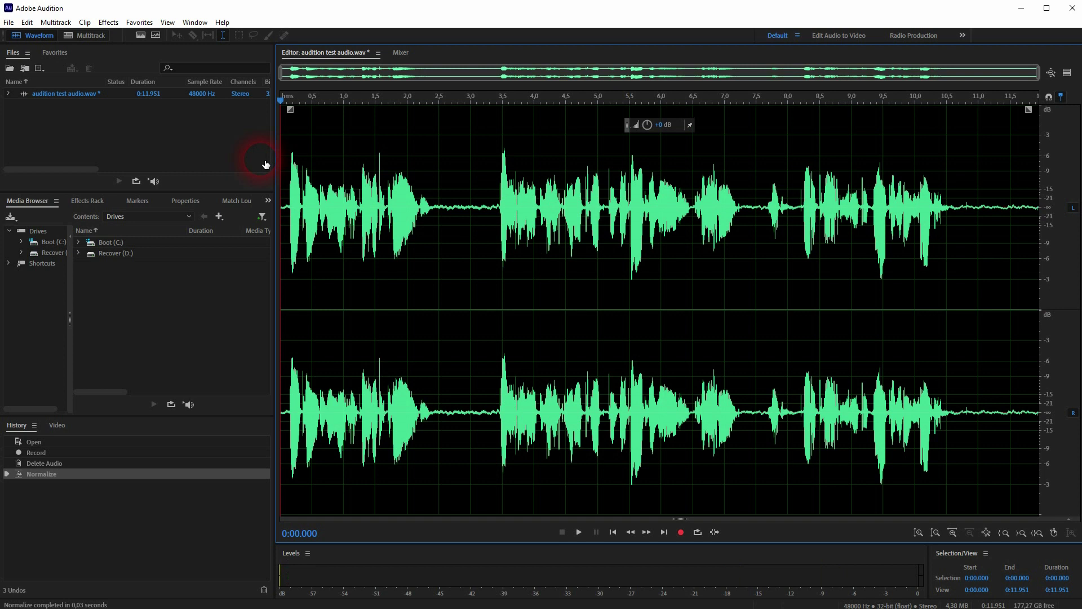
key(space)
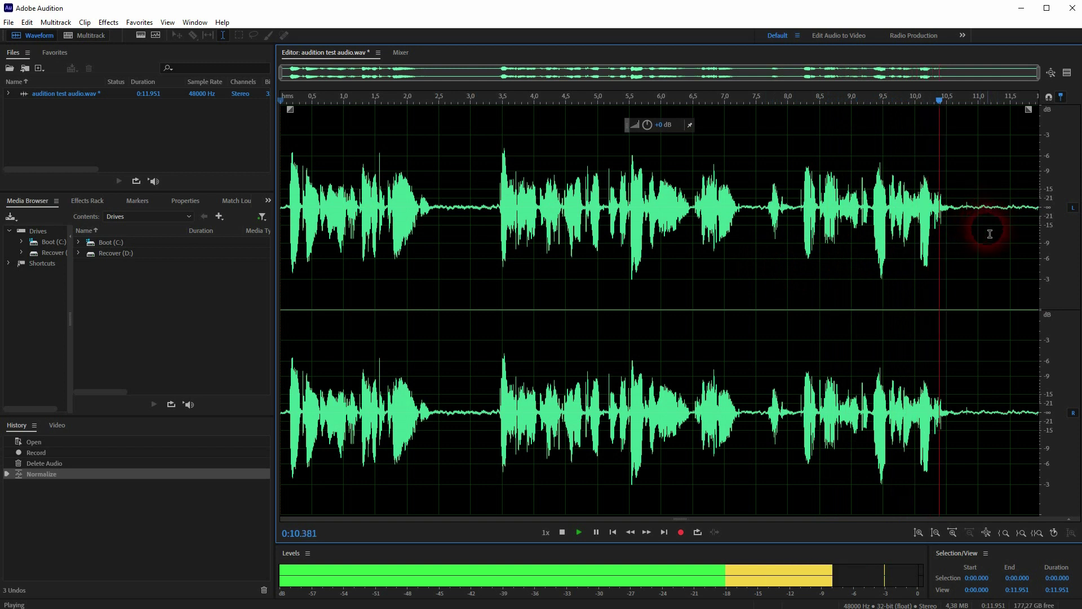
key(space)
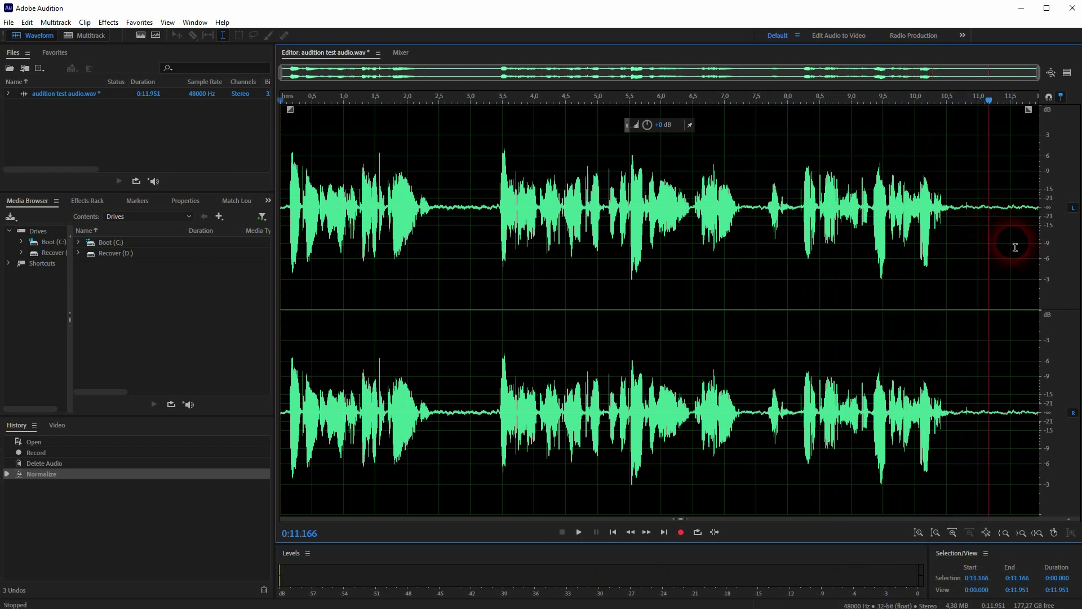